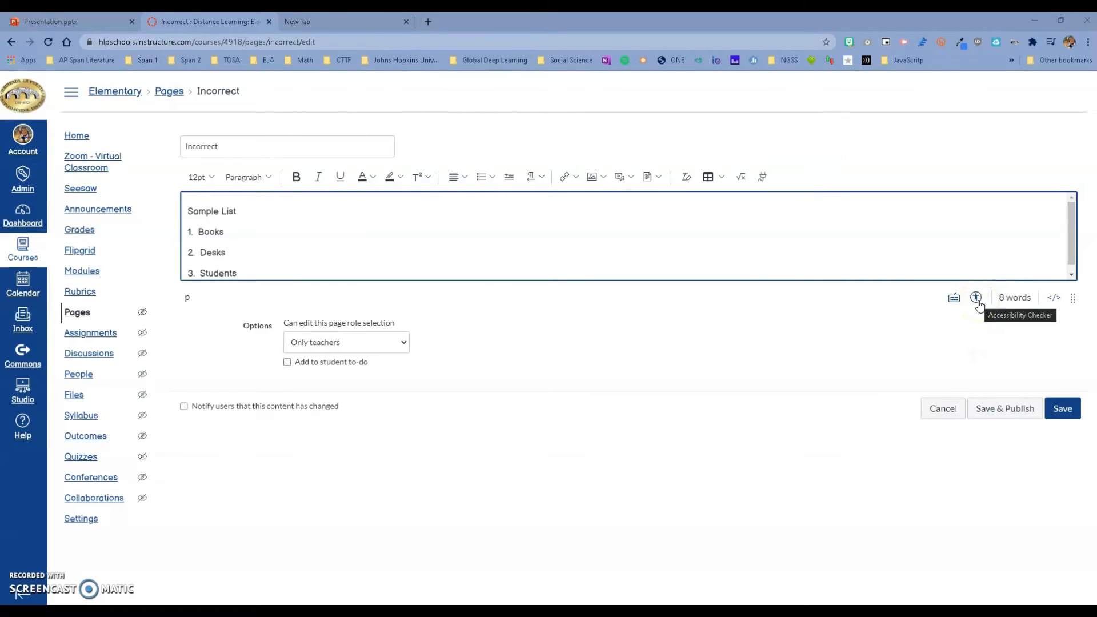
# Run the accessibility check on the page and apply the fix that formats the Sample List items as a list
pyautogui.click(977, 299)
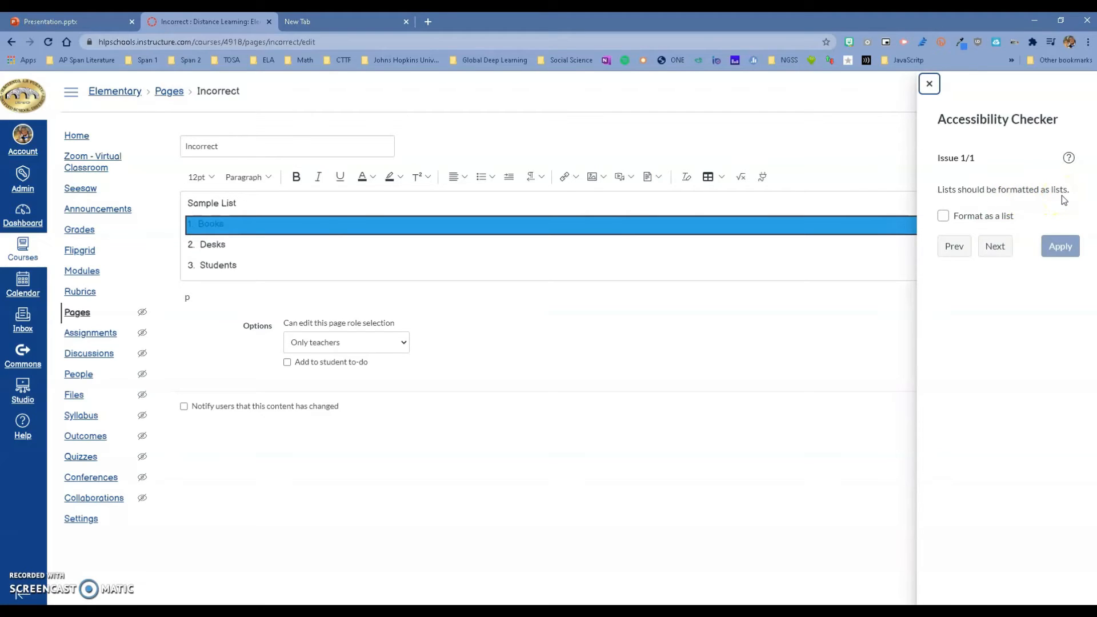
pyautogui.click(943, 216)
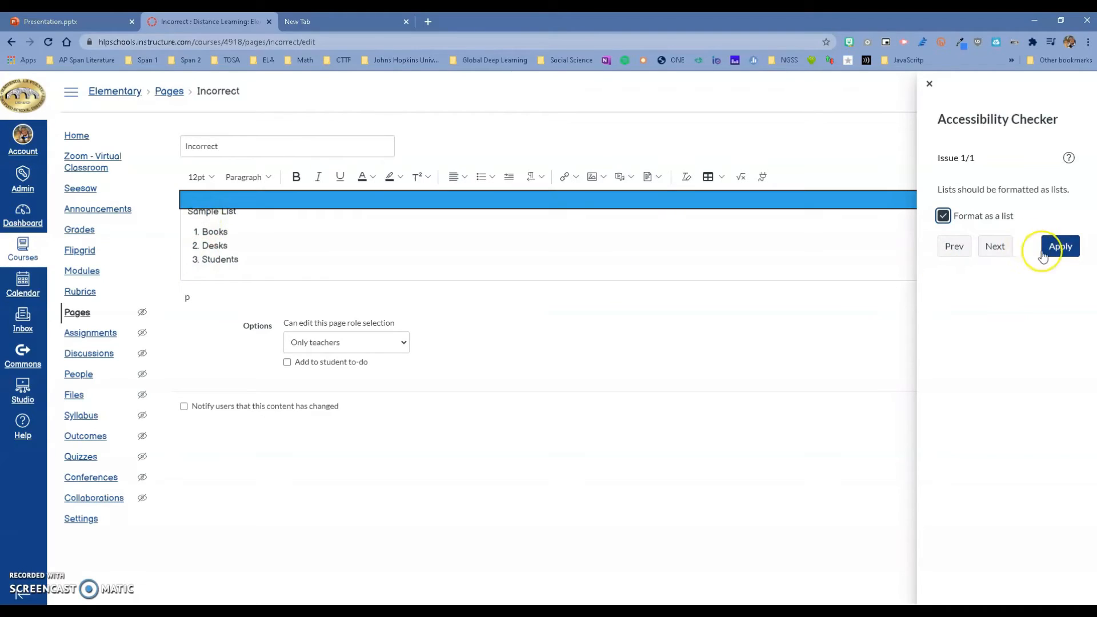
pyautogui.click(1060, 248)
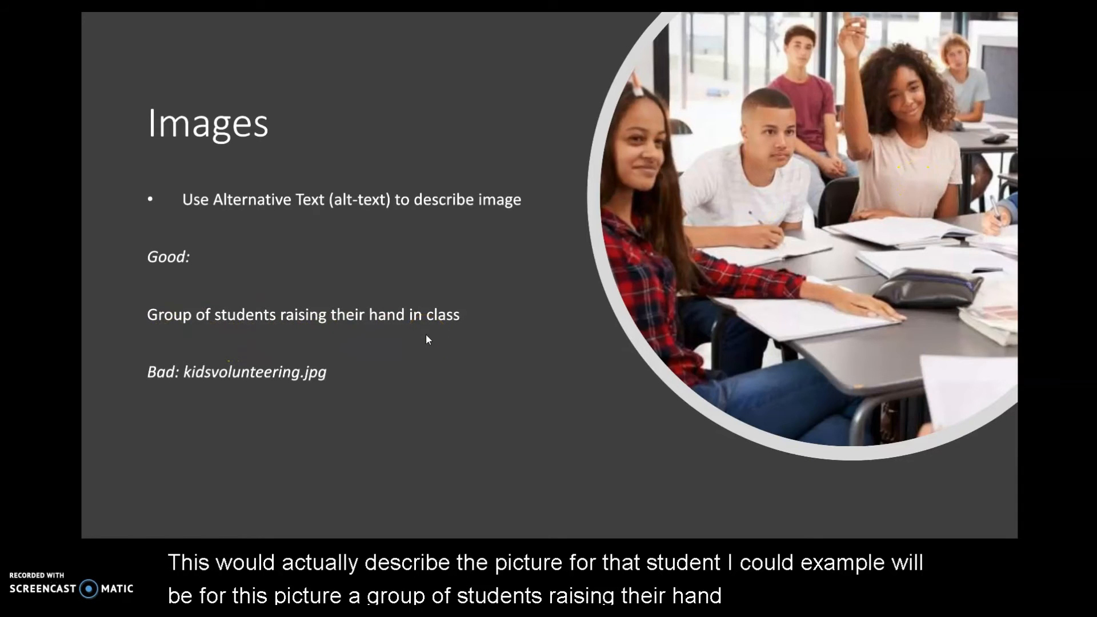
pyautogui.click(348, 371)
pyautogui.click(153, 390)
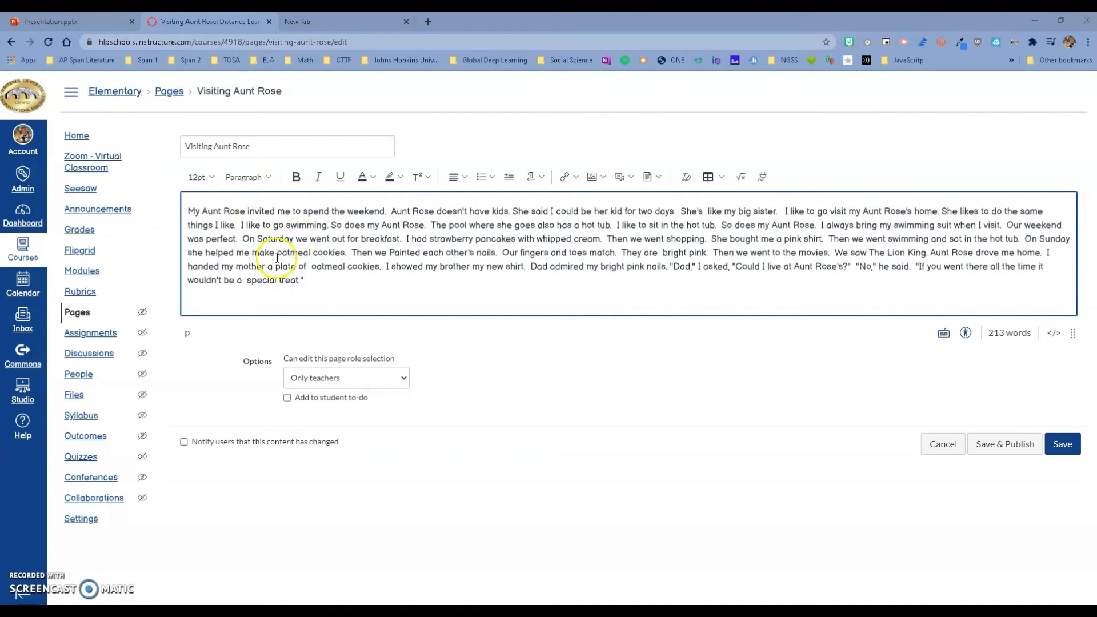
# Upload the image pioneer-girl-skipping_1572947_inl.jpg from the computer and insert it on a new line below the story text
pyautogui.click(319, 280)
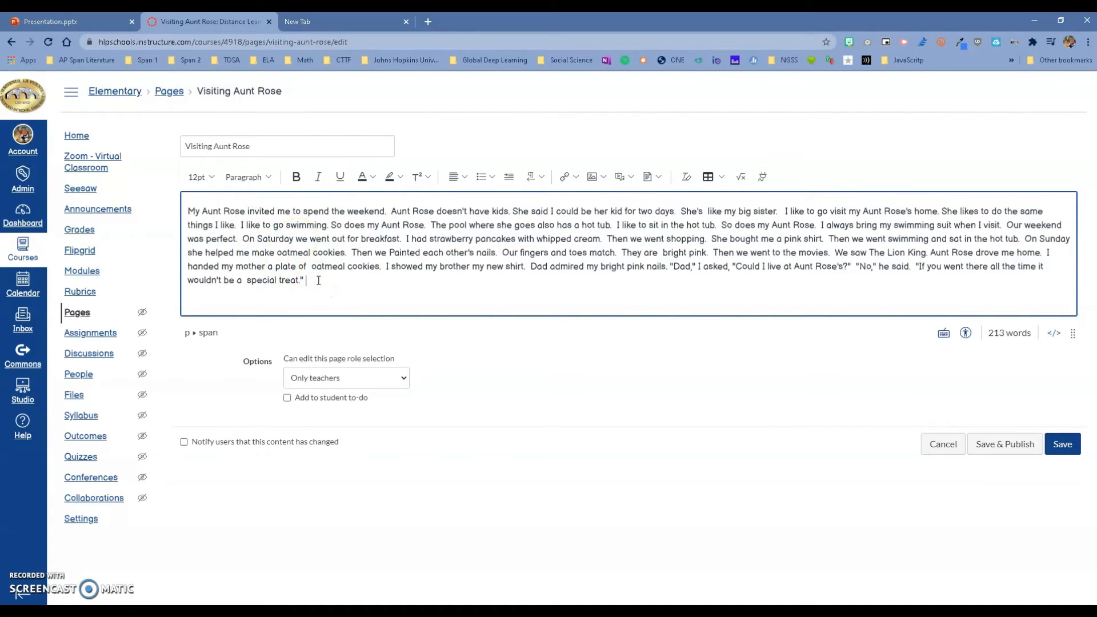
pyautogui.press('Return')
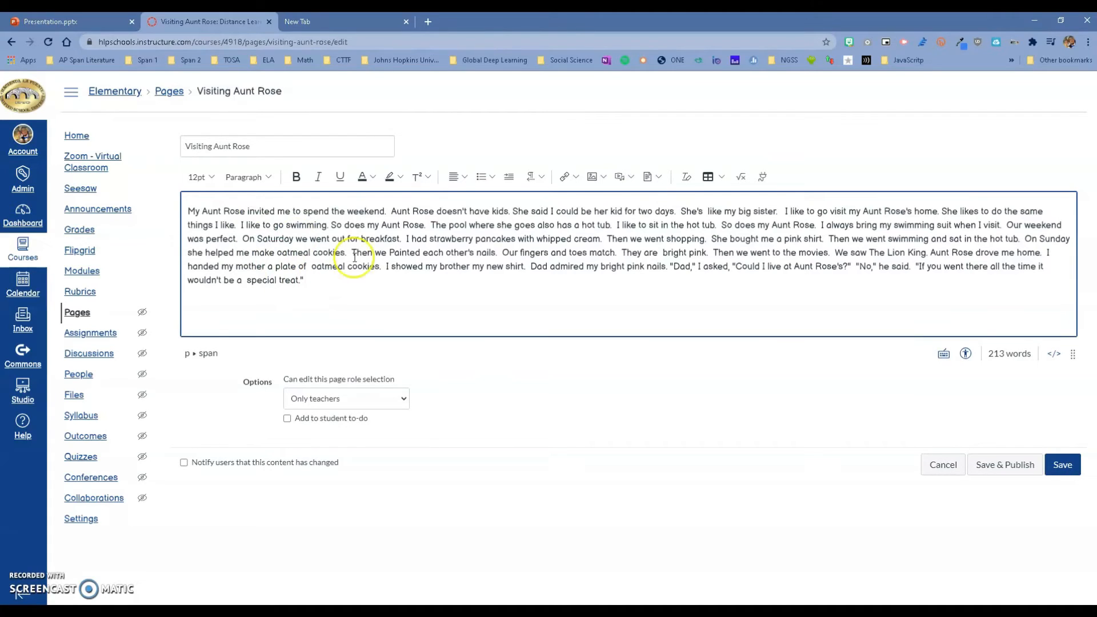
pyautogui.click(592, 179)
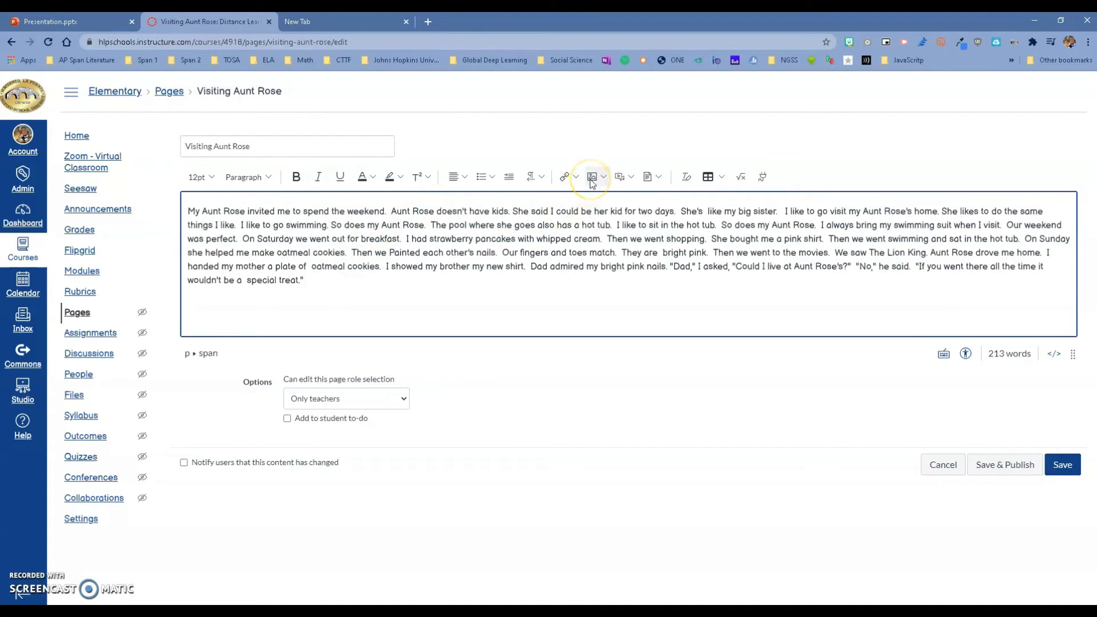
pyautogui.click(591, 178)
pyautogui.click(602, 196)
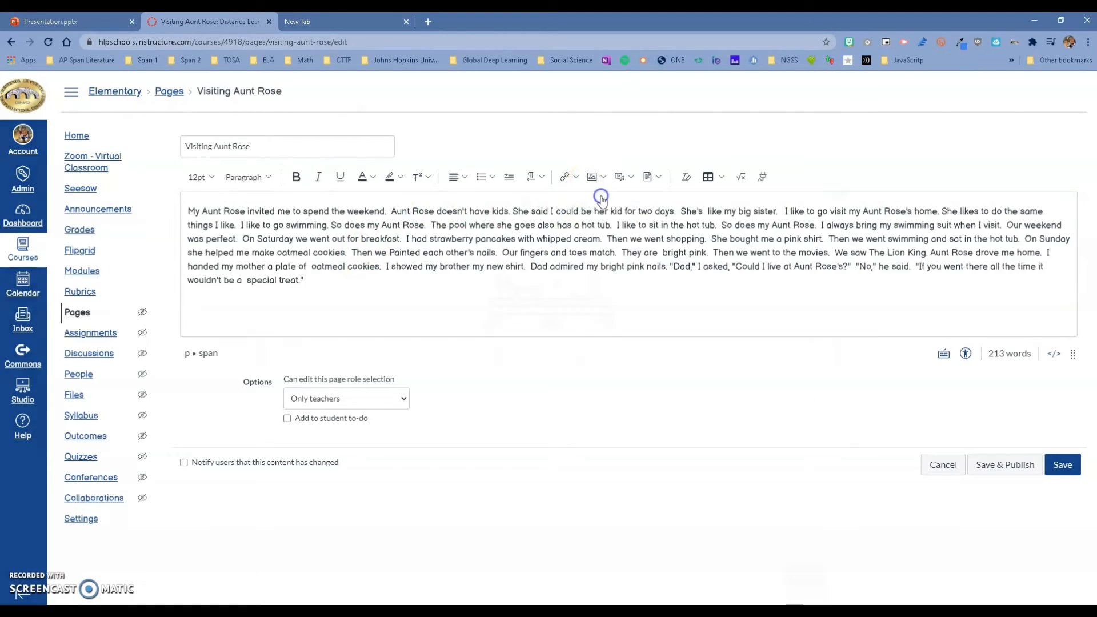
pyautogui.click(502, 262)
pyautogui.click(266, 110)
pyautogui.click(268, 267)
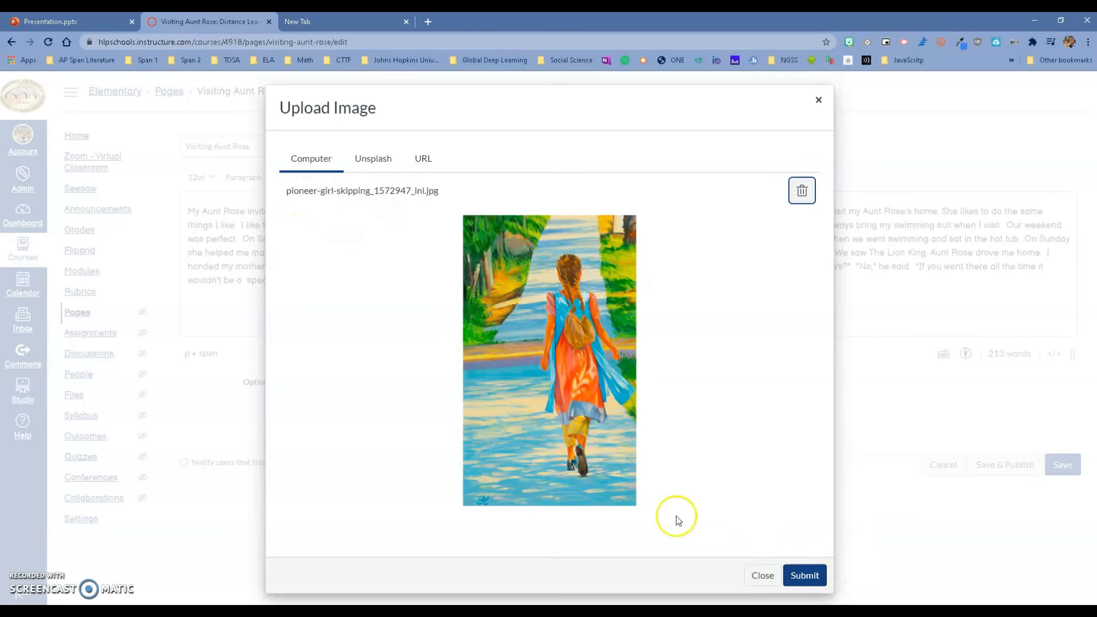
pyautogui.click(811, 576)
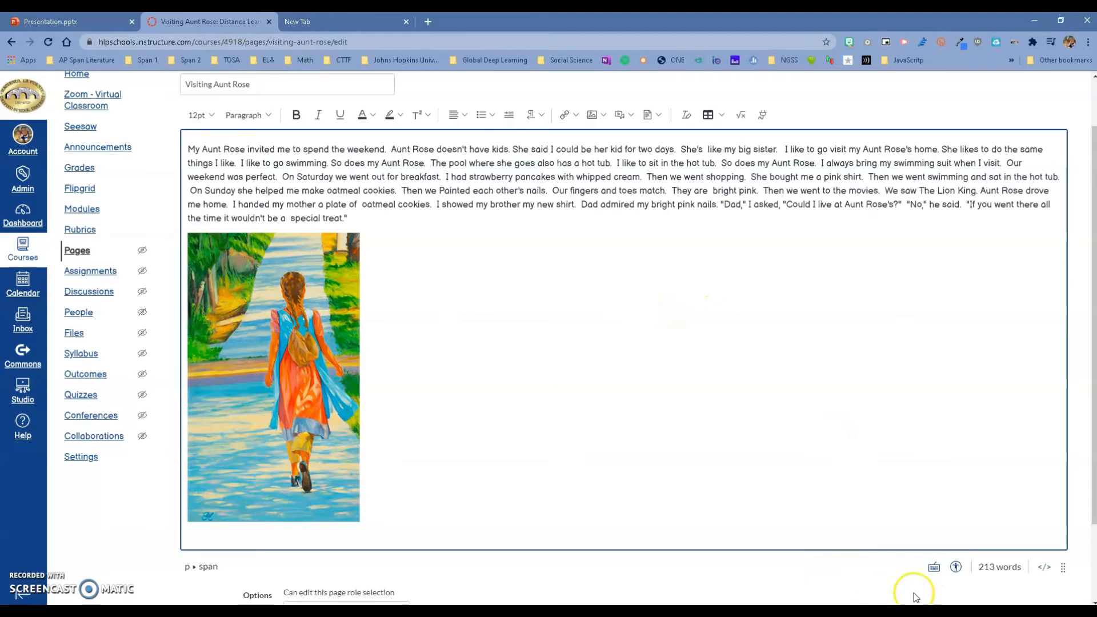
# Run the accessibility check, replace the image's alt text with "A girl walking towards her home", apply it and close the checker
pyautogui.click(956, 568)
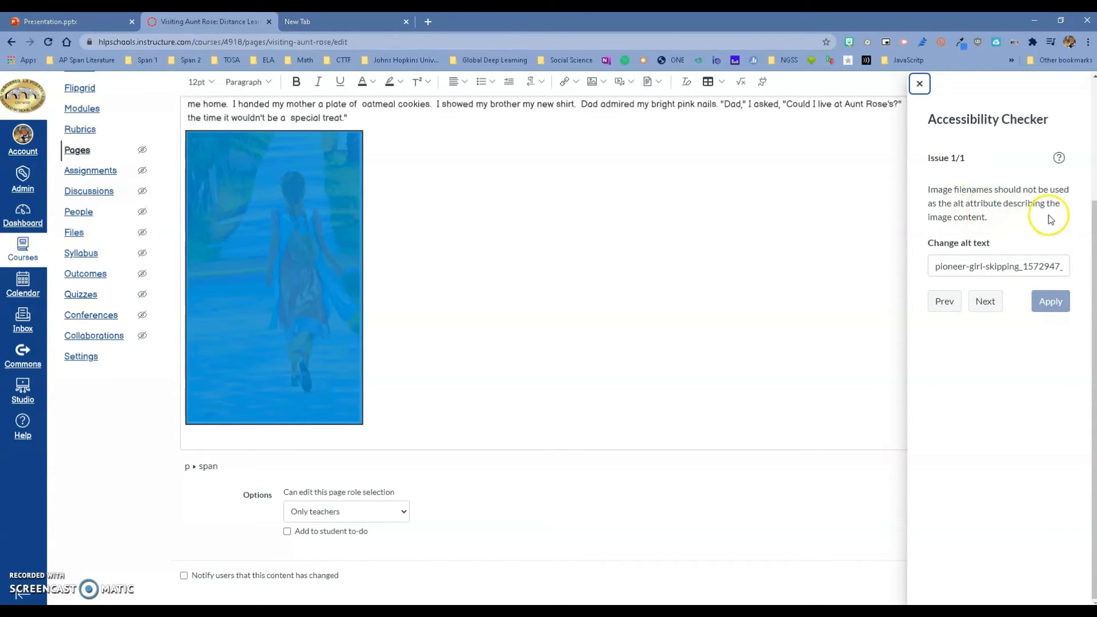
pyautogui.moveTo(934, 266); pyautogui.dragTo(1069, 274)
pyautogui.press('BackSpace')
pyautogui.write('A g')
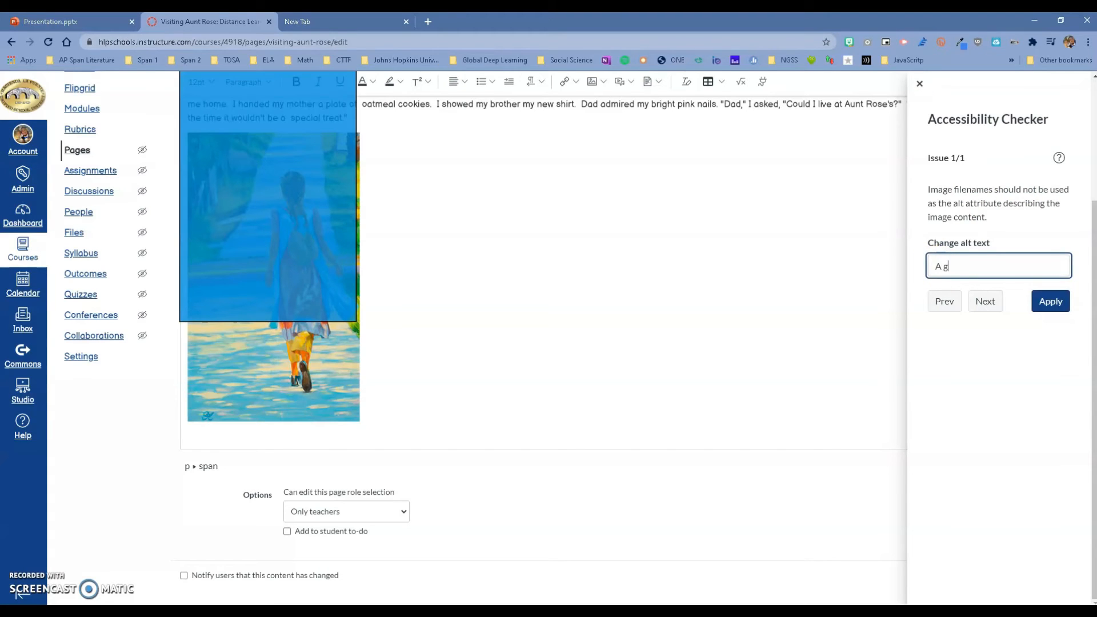
pyautogui.write('irl walking t')
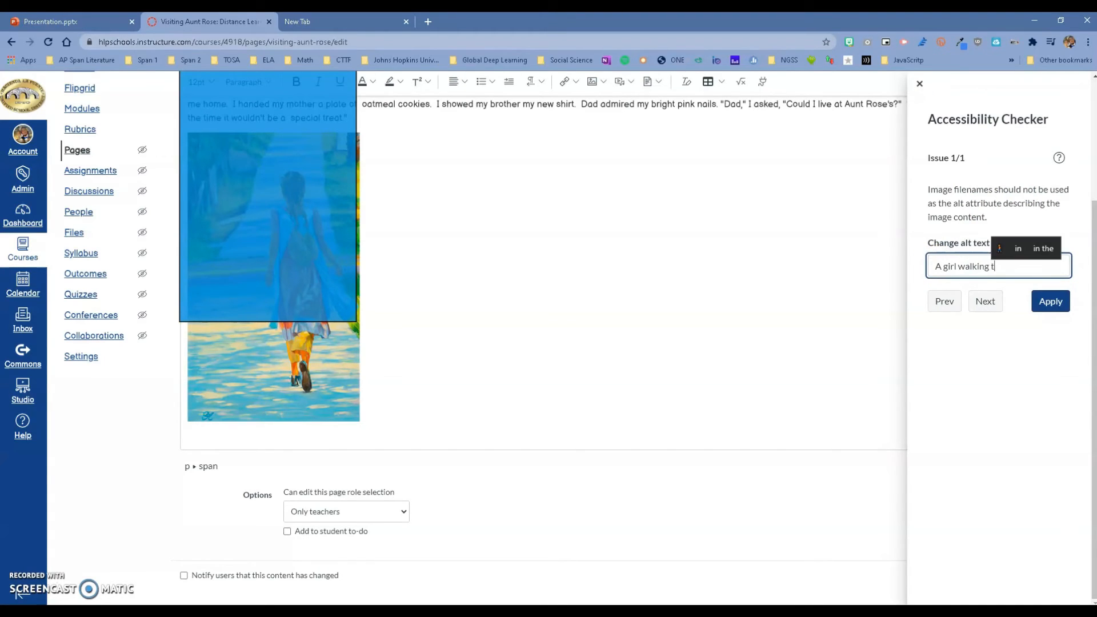
pyautogui.write('owards her home')
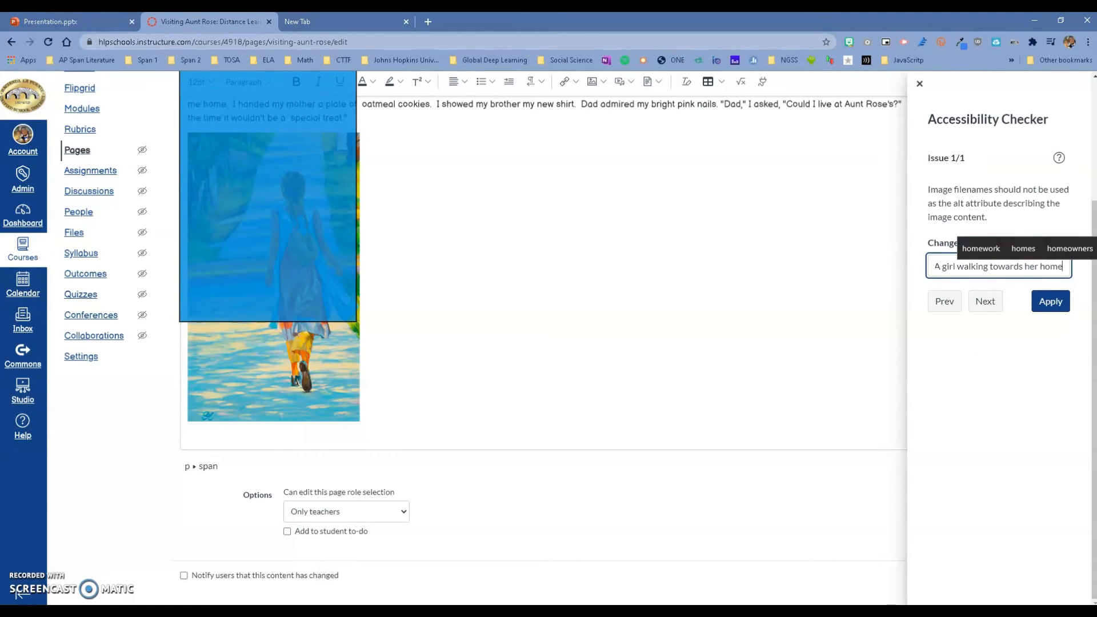
pyautogui.click(1050, 306)
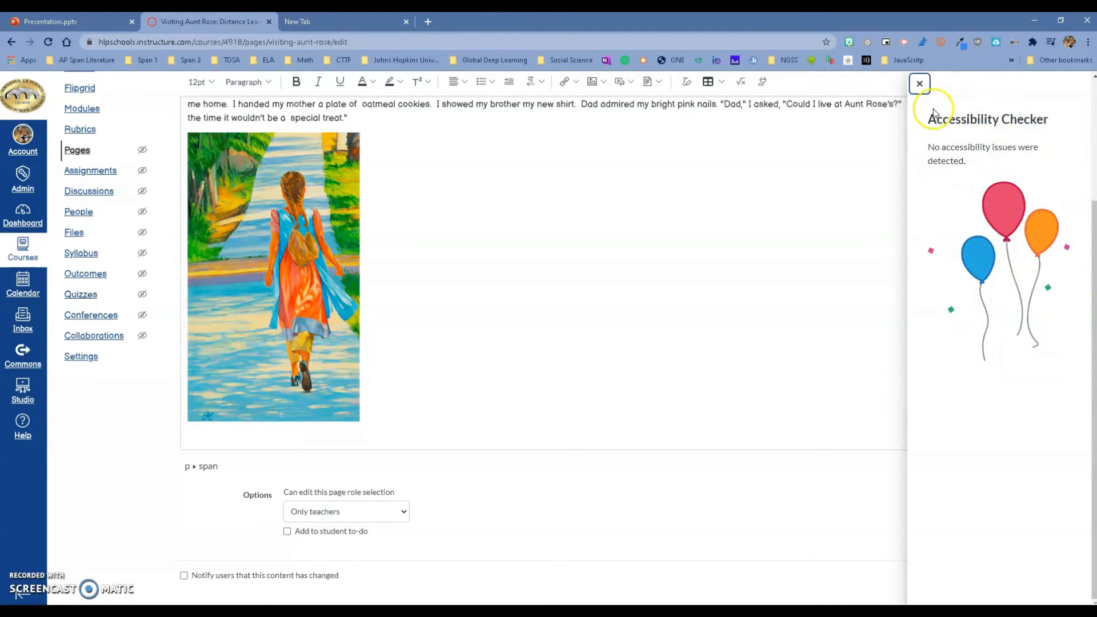
pyautogui.click(920, 83)
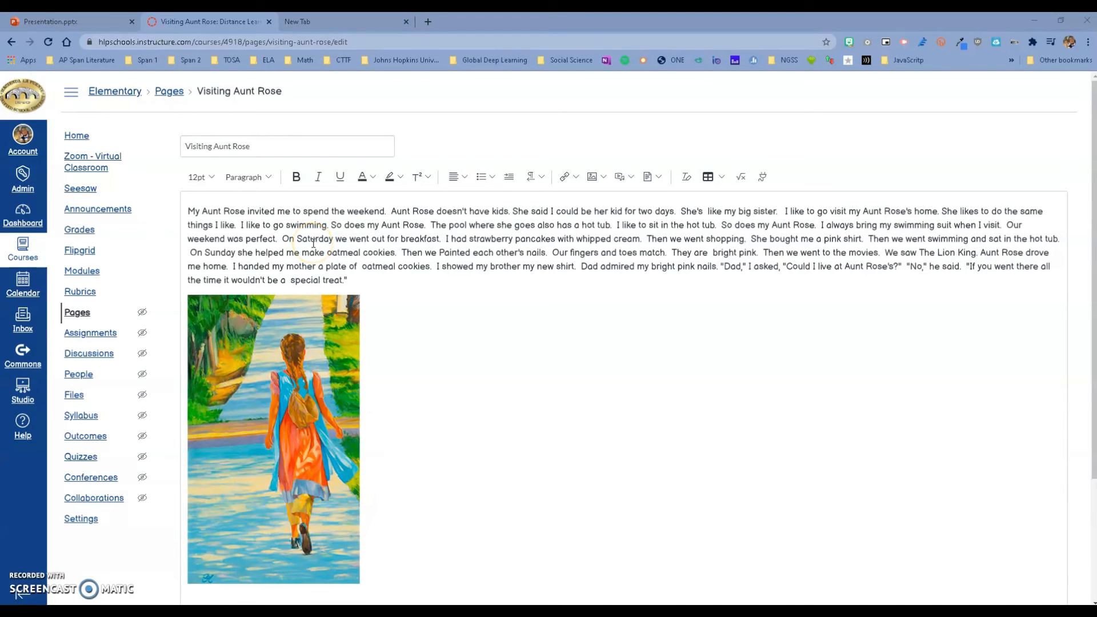
pyautogui.click(269, 181)
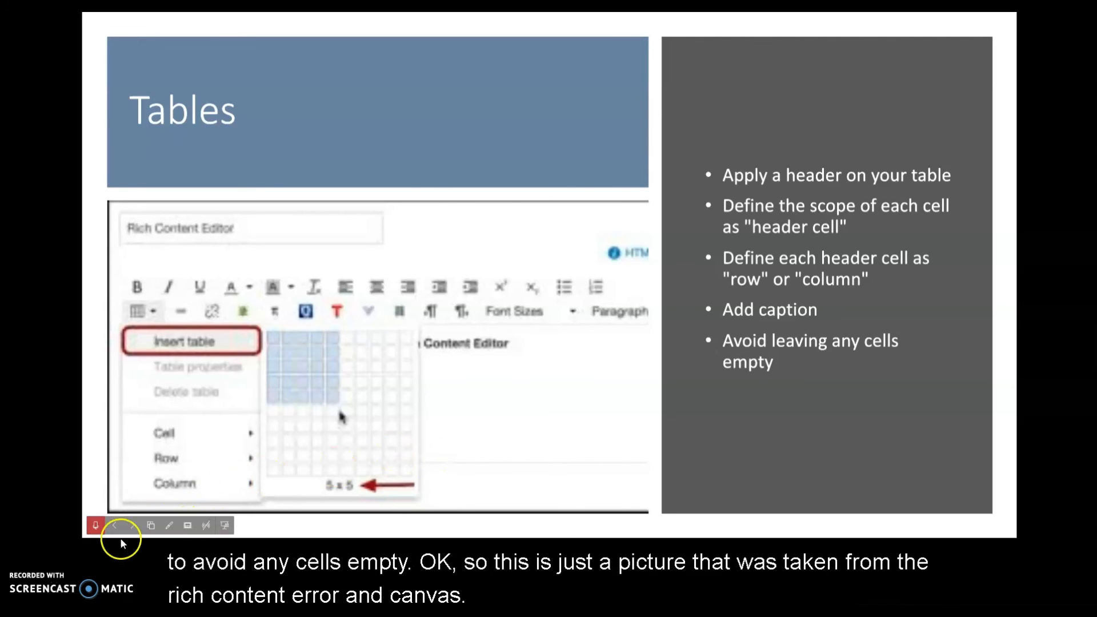
# Insert a table with four columns and two rows on the line below the image
pyautogui.click(205, 439)
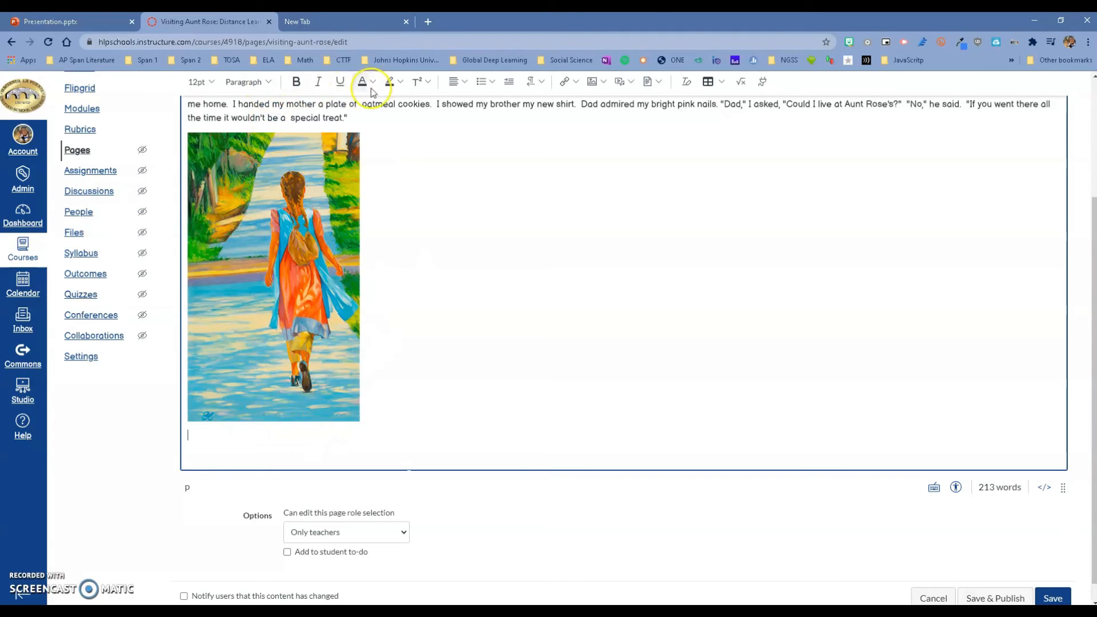
pyautogui.click(720, 87)
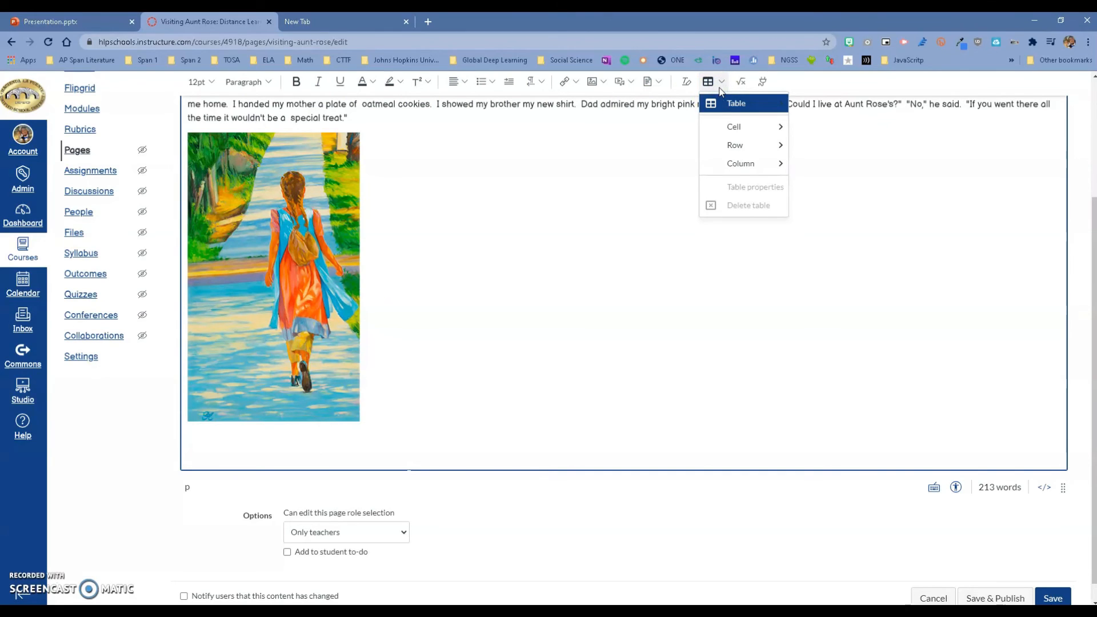
pyautogui.moveTo(720, 104)
pyautogui.click(792, 103)
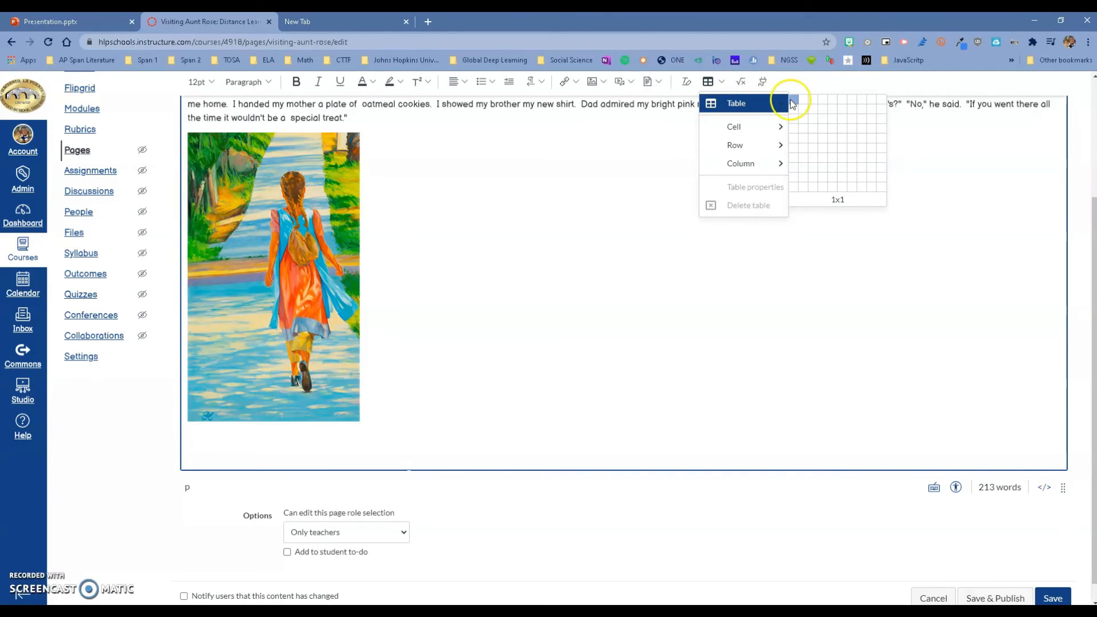
pyautogui.click(819, 108)
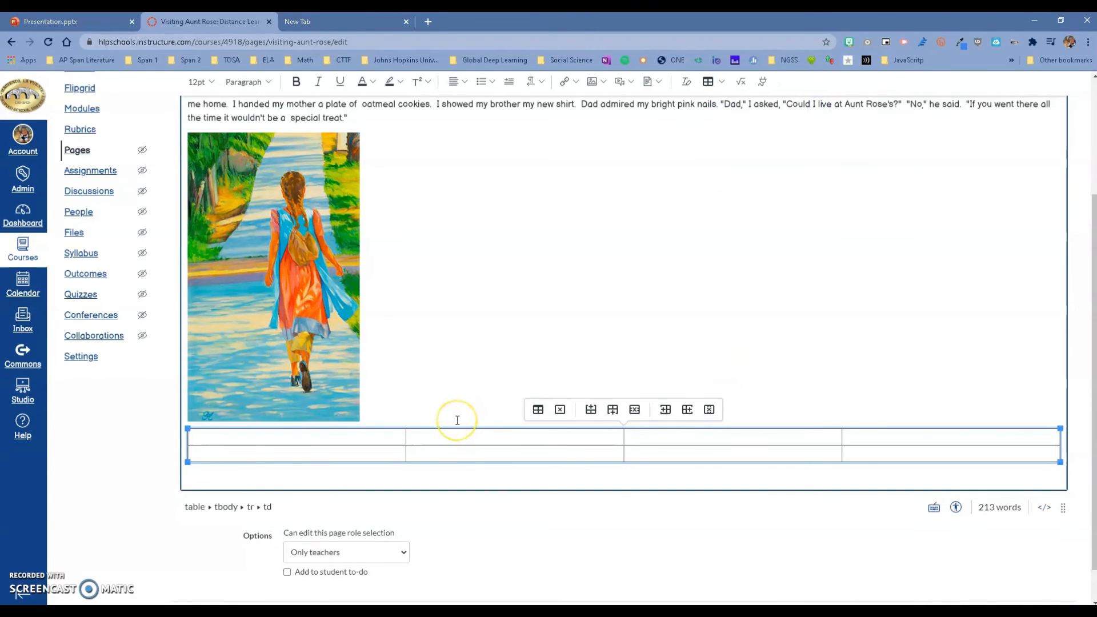
pyautogui.click(401, 440)
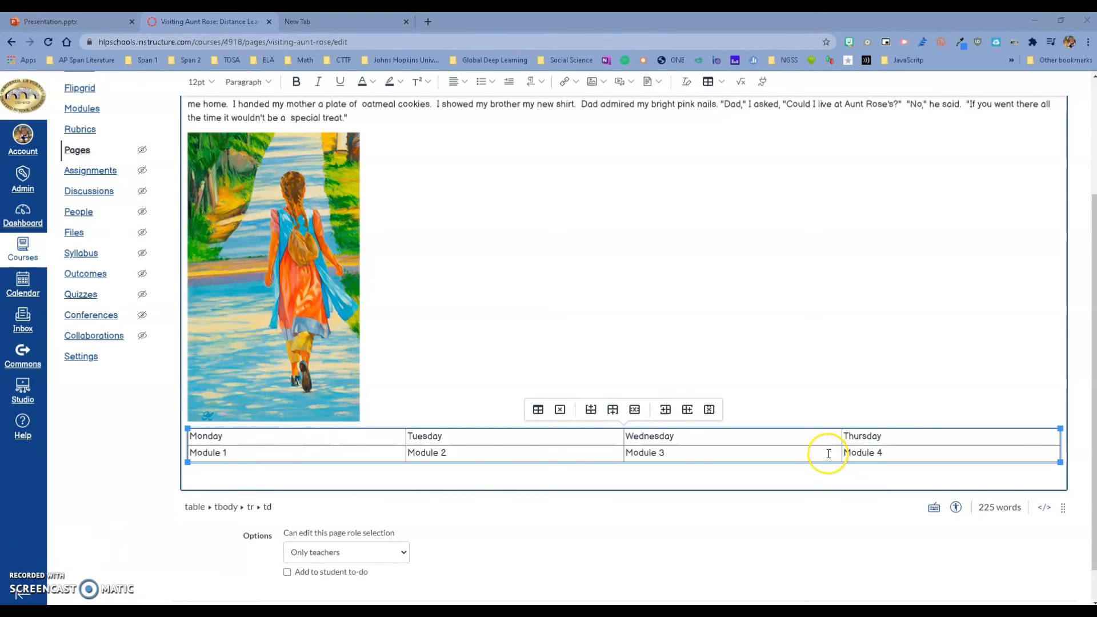
# Delete the text Module 3 from the cell under Wednesday in the table
pyautogui.click(691, 450)
pyautogui.press('BackSpace')
pyautogui.press('BackSpace')
pyautogui.press('BackSpace')
pyautogui.press('BackSpace')
pyautogui.press('BackSpace')
pyautogui.press('BackSpace')
pyautogui.press('BackSpace')
pyautogui.press('BackSpace')
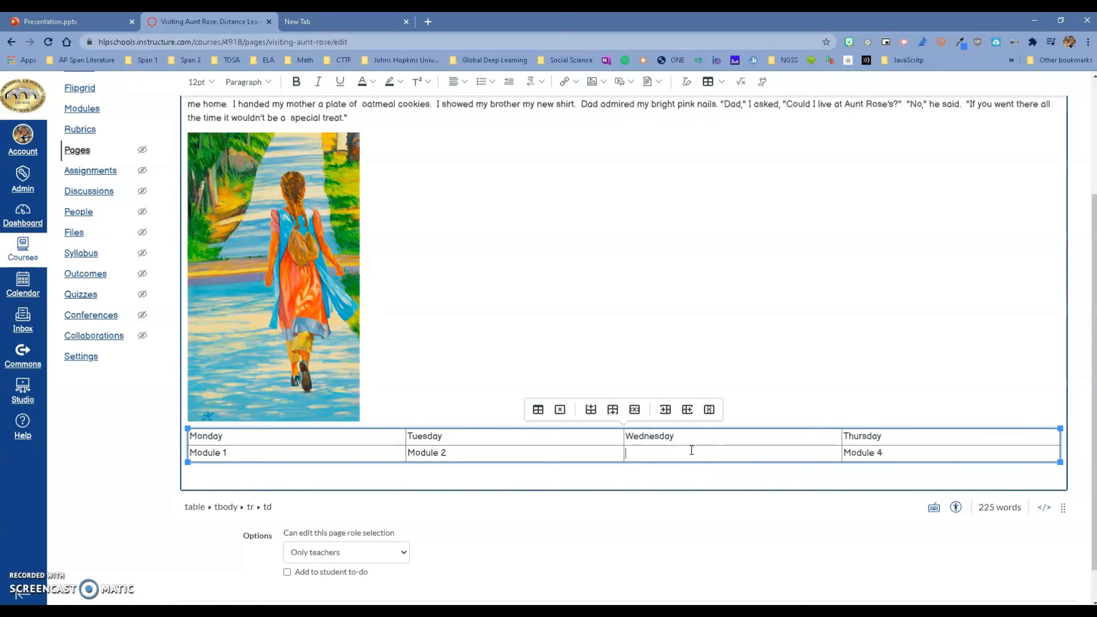
pyautogui.click(676, 282)
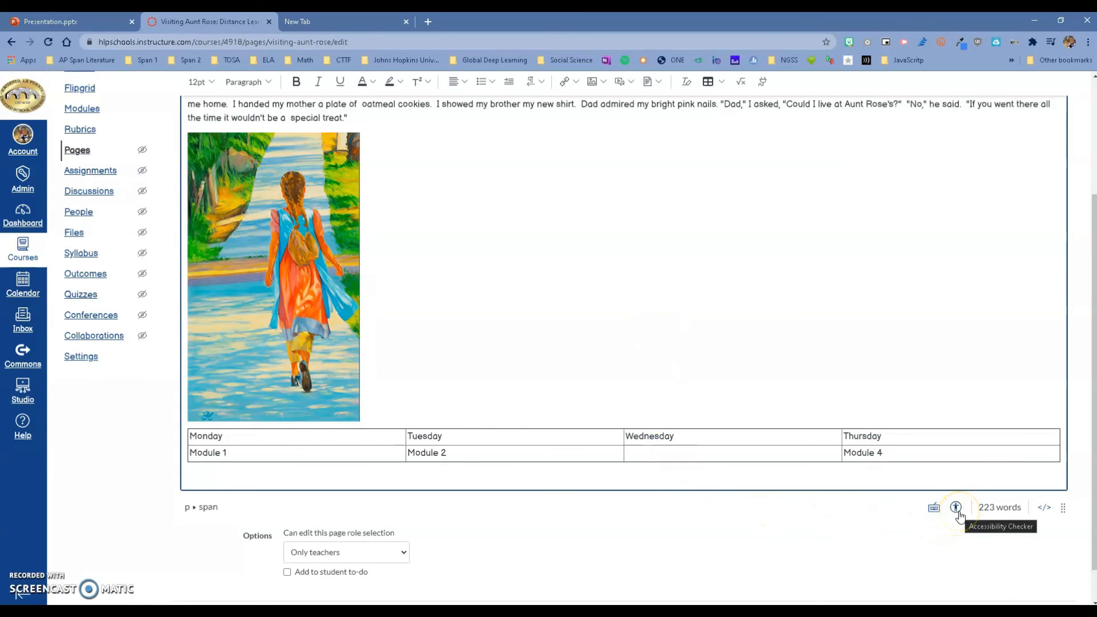
# Run the accessibility check and apply the caption "Schedule" to the table
pyautogui.click(958, 512)
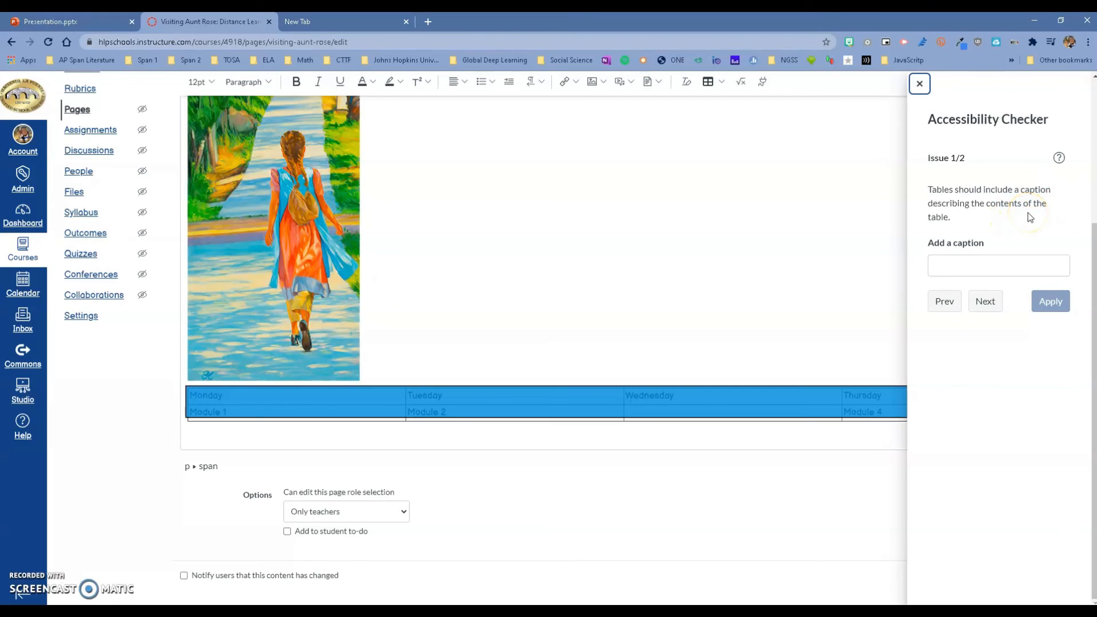
pyautogui.click(998, 263)
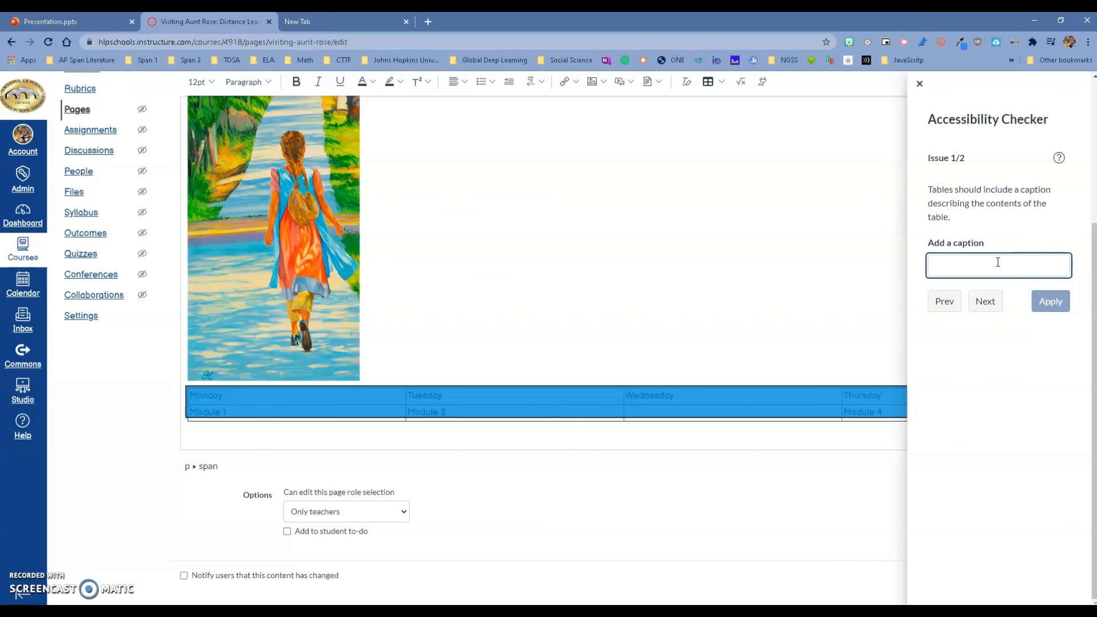
pyautogui.write('Schedule')
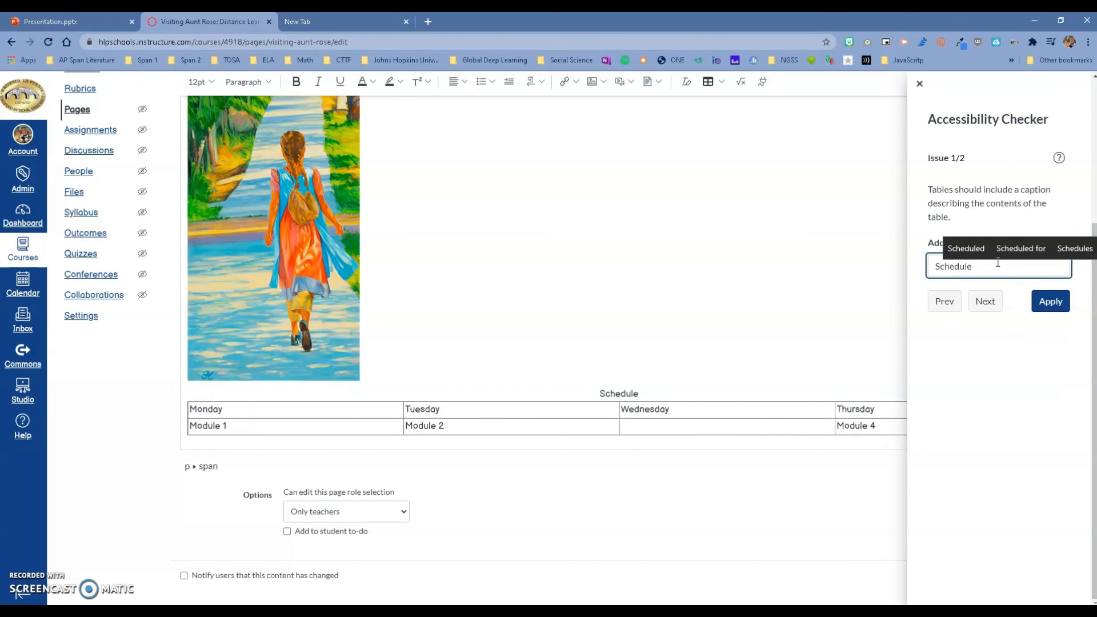
pyautogui.click(1043, 302)
pyautogui.click(1033, 287)
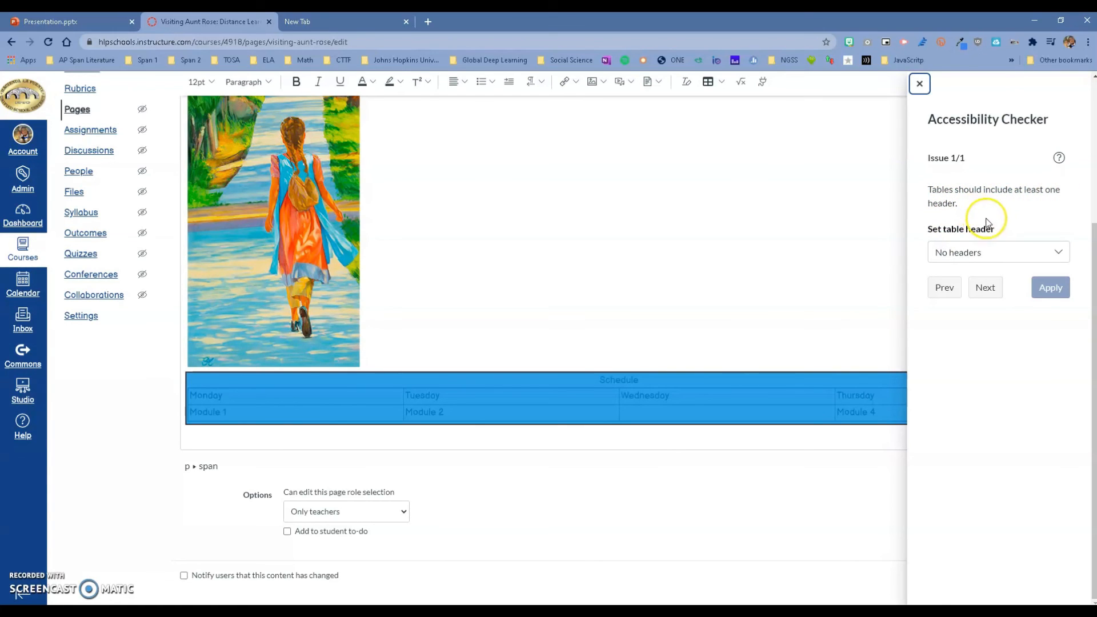
# Set the table header to Header row and apply the fix
pyautogui.click(1028, 254)
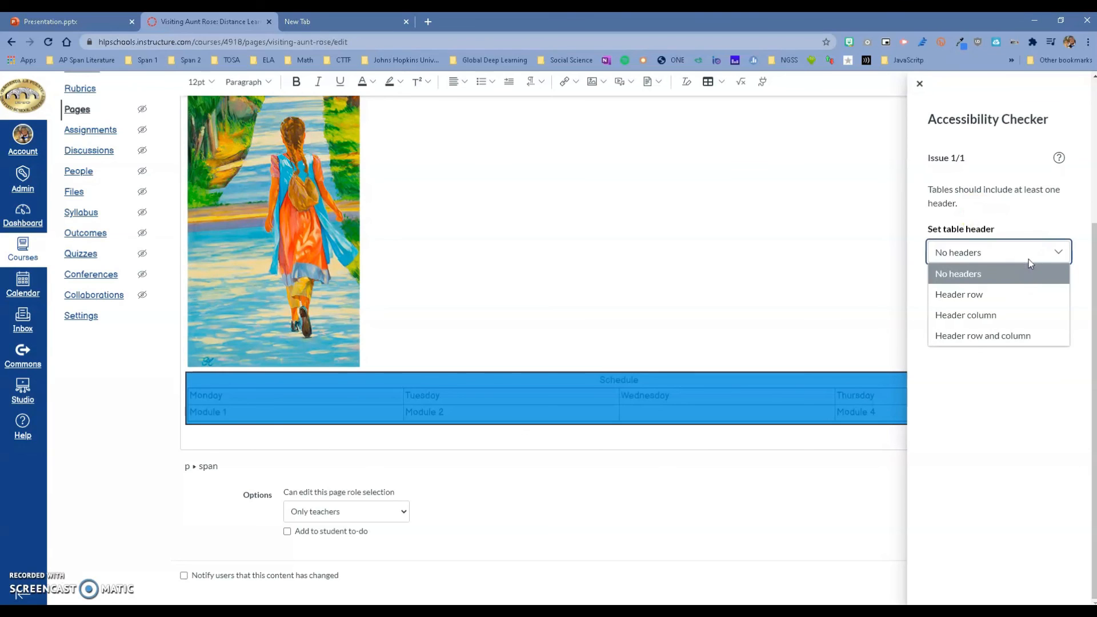
pyautogui.click(1023, 293)
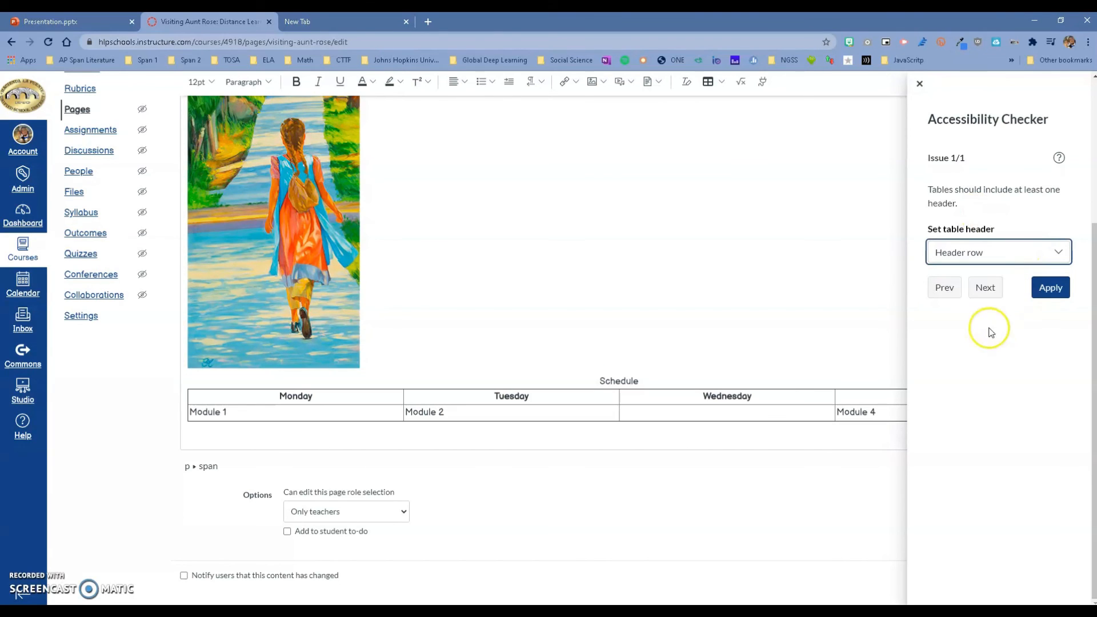
pyautogui.click(1049, 288)
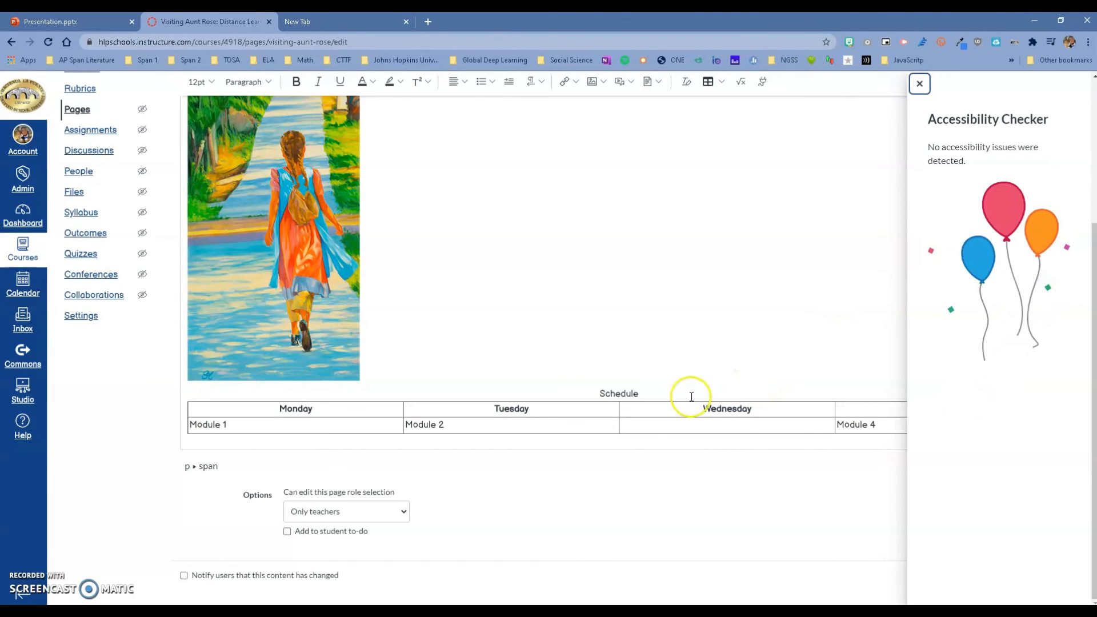
pyautogui.click(644, 398)
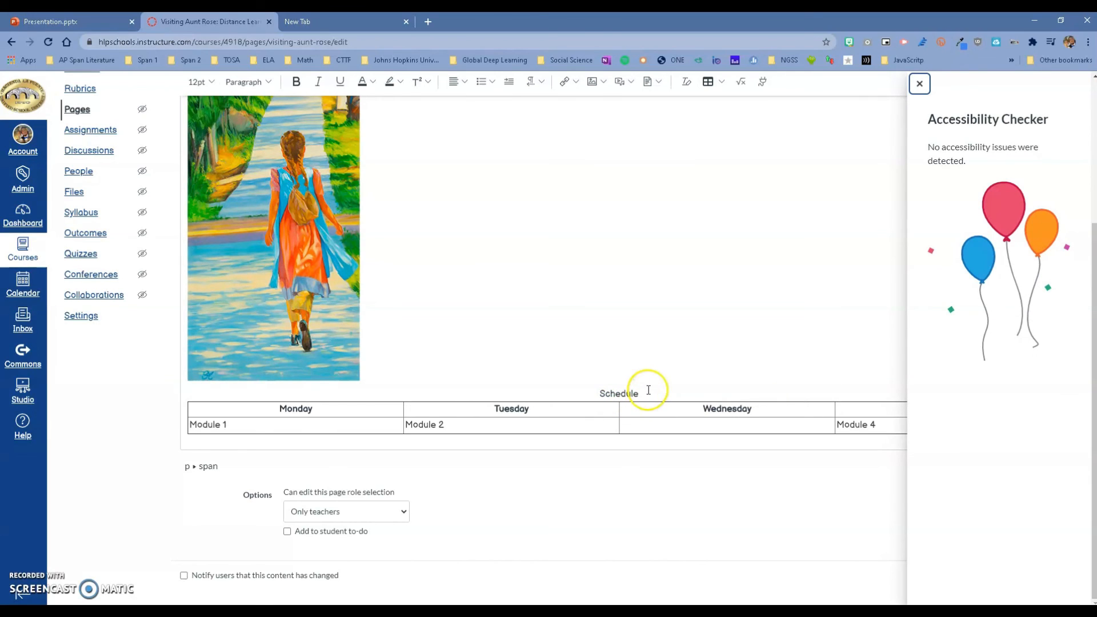
pyautogui.click(704, 425)
pyautogui.hotkey('alt', 'p')
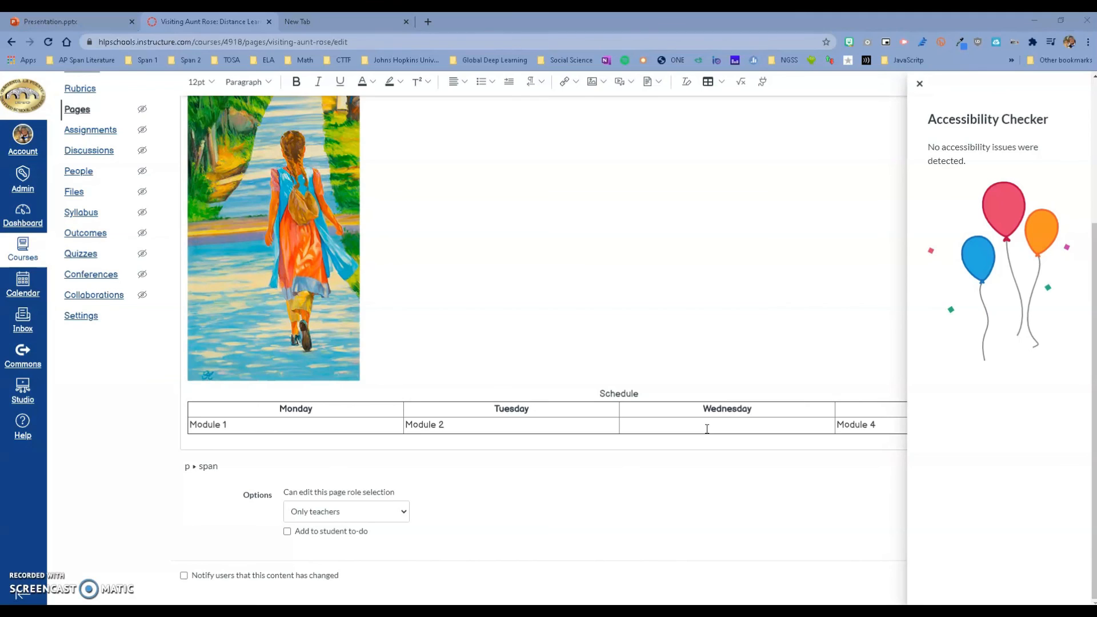